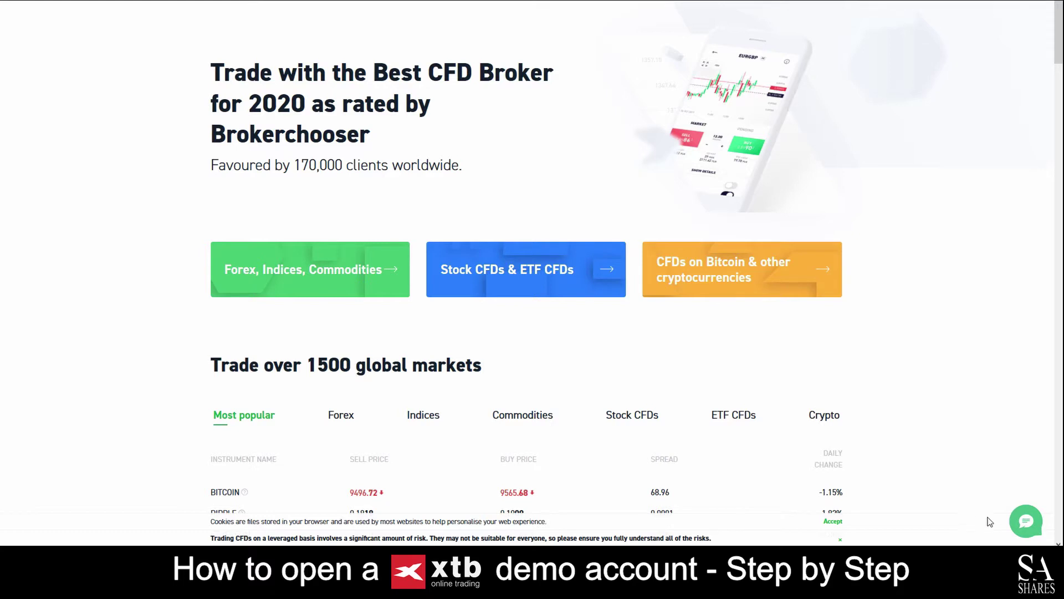
Step: Open the live support chat, then start registering a free XTB demo account
{"action": "left_click", "coordinate": [1026, 521]}
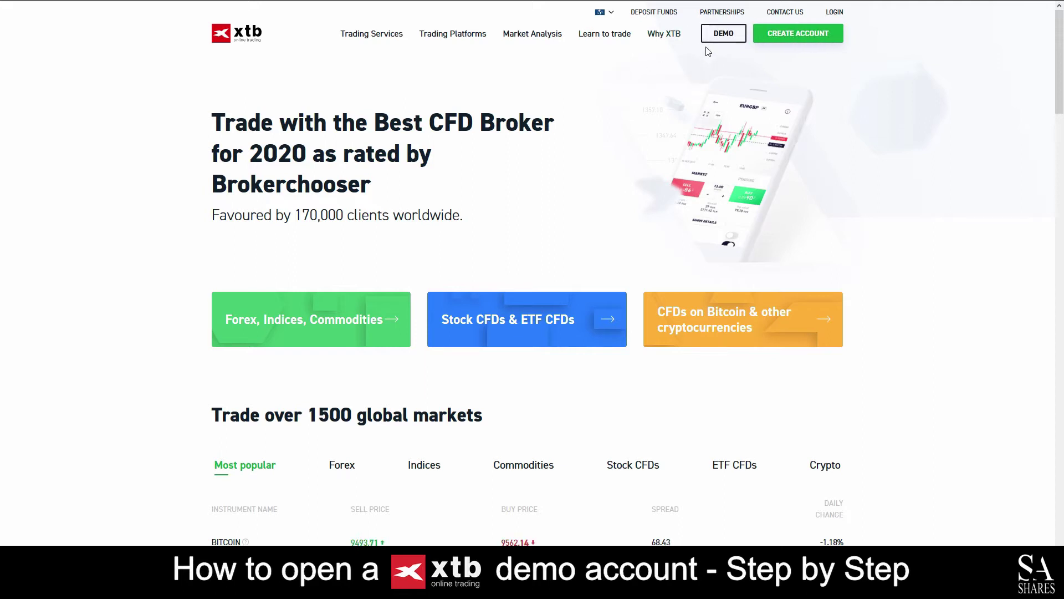
{"action": "left_click", "coordinate": [740, 35]}
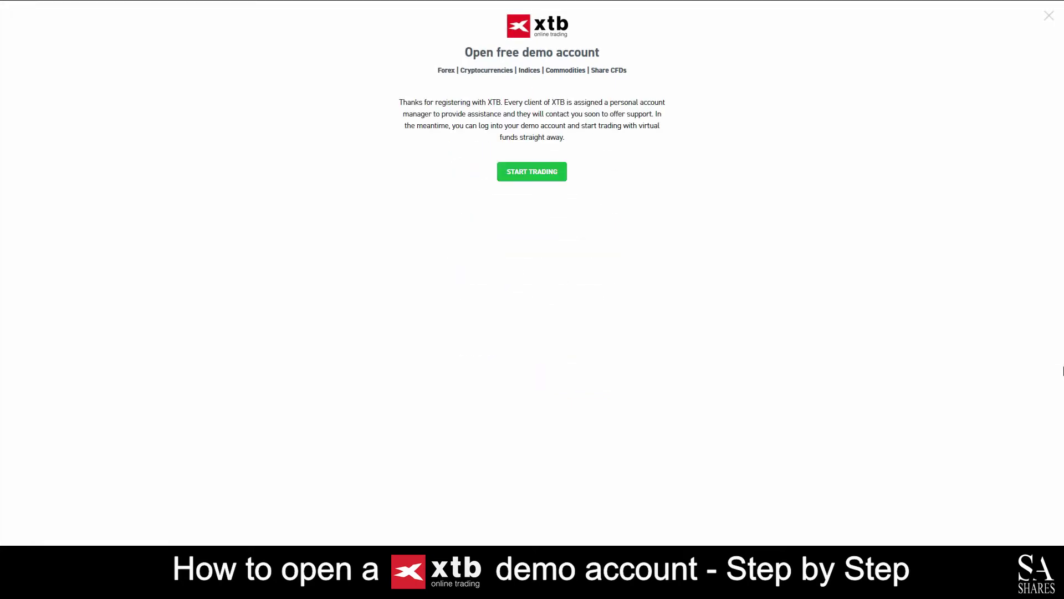
Step: Launch the demo platform, view the indices list, and buy 0.50 lots of EURUSD
{"action": "left_click", "coordinate": [526, 173]}
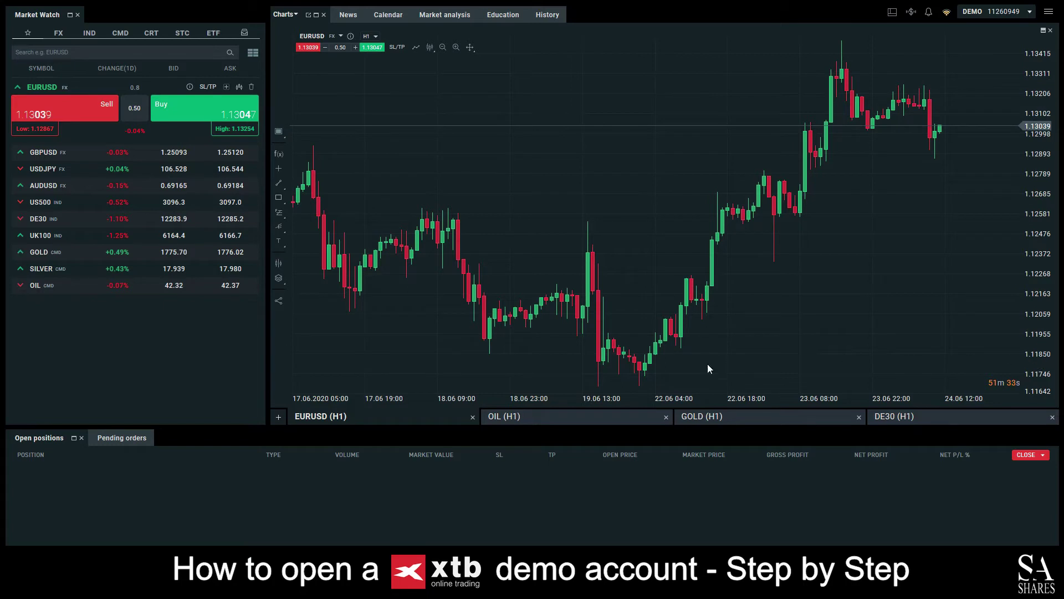
{"action": "left_click", "coordinate": [430, 48]}
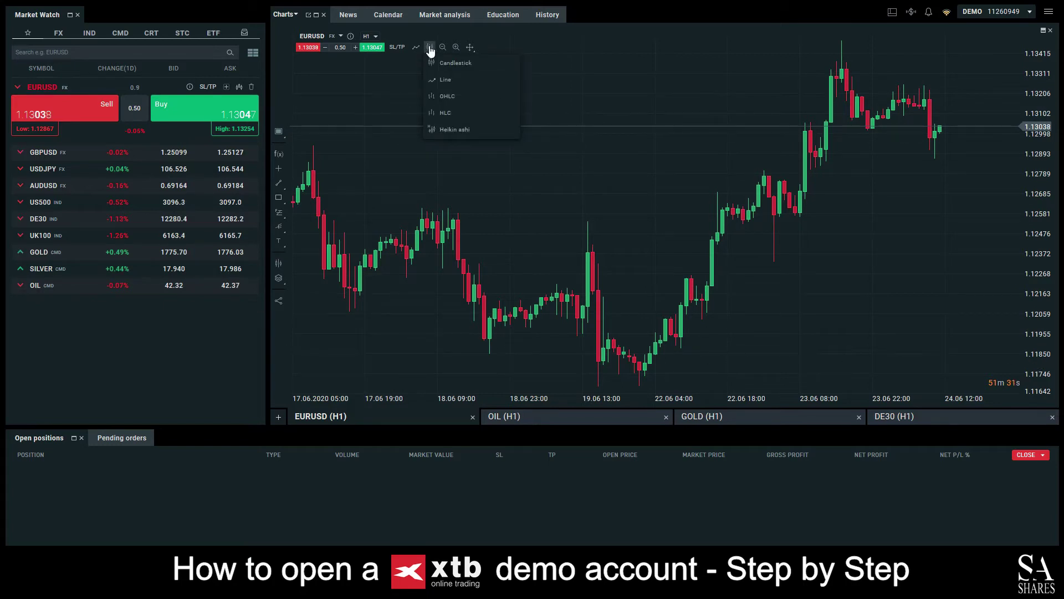
{"action": "left_click", "coordinate": [431, 48]}
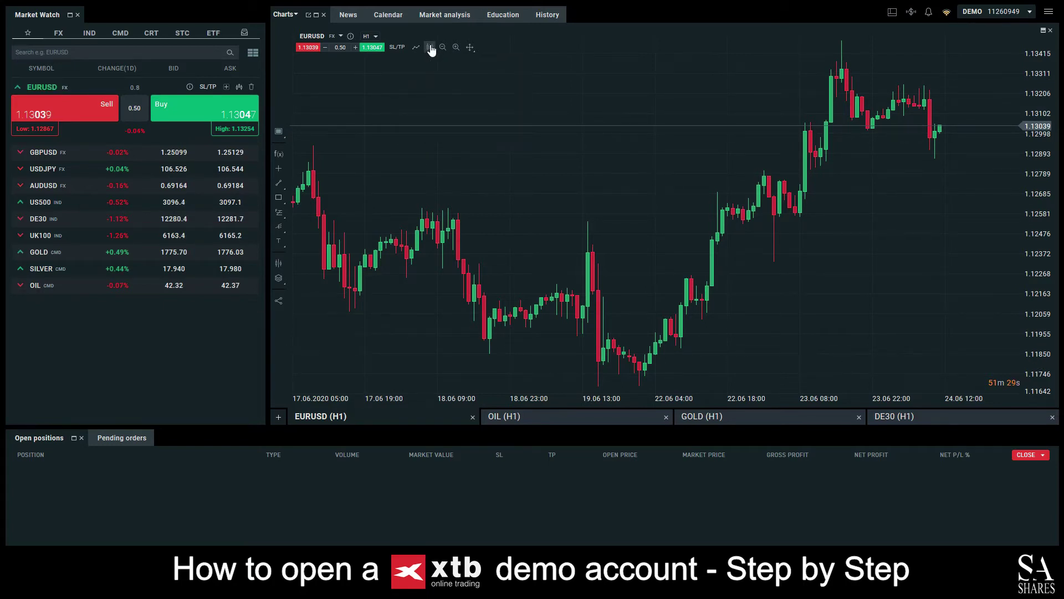
{"action": "scroll", "coordinate": [566, 191], "scroll_direction": "up", "scroll_amount": 5}
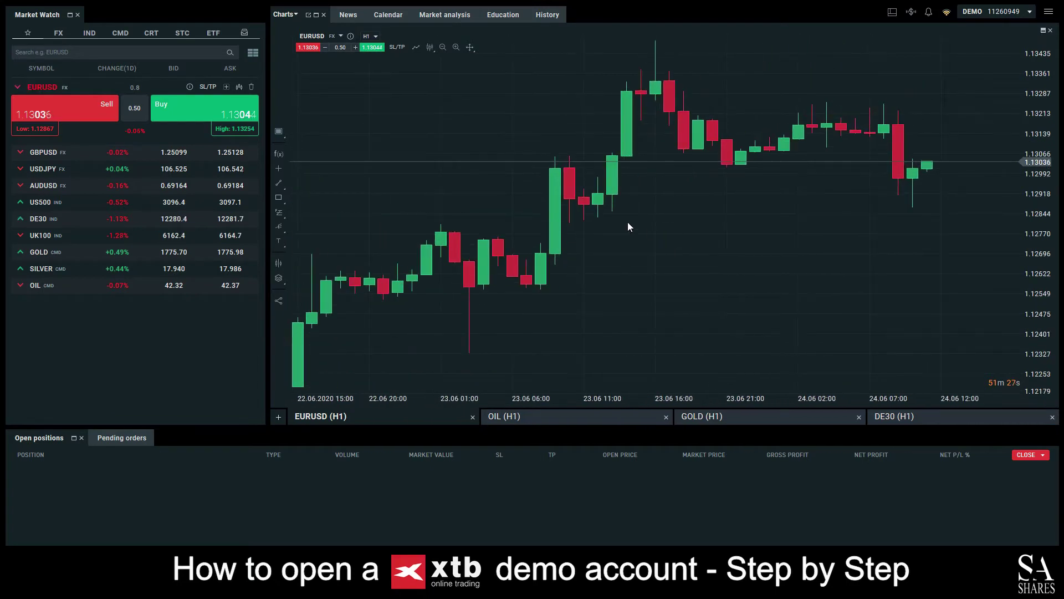
{"action": "scroll", "coordinate": [627, 222], "scroll_direction": "down", "scroll_amount": 4}
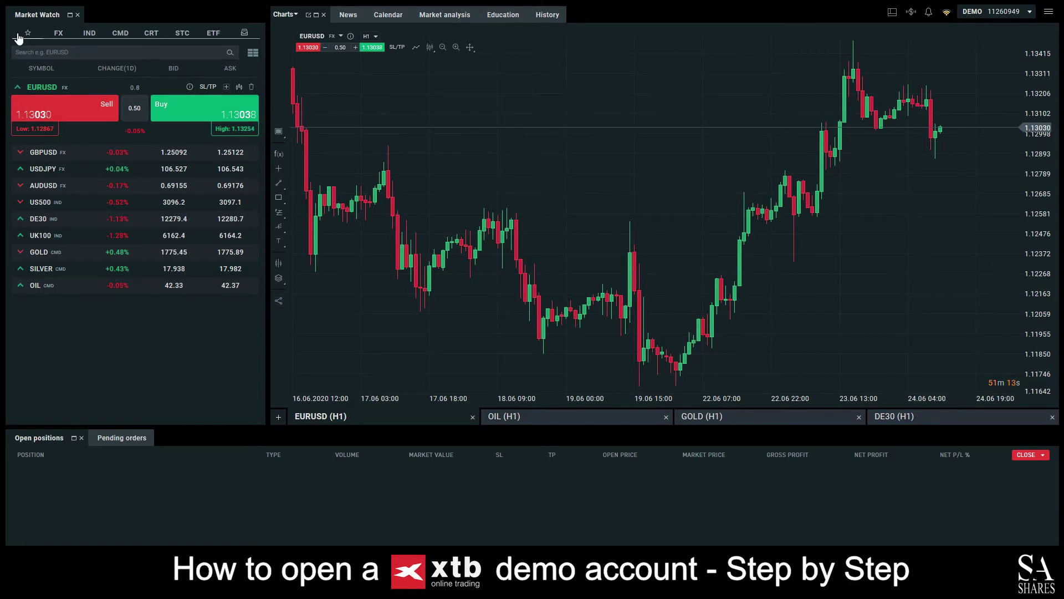
{"action": "left_click", "coordinate": [89, 35]}
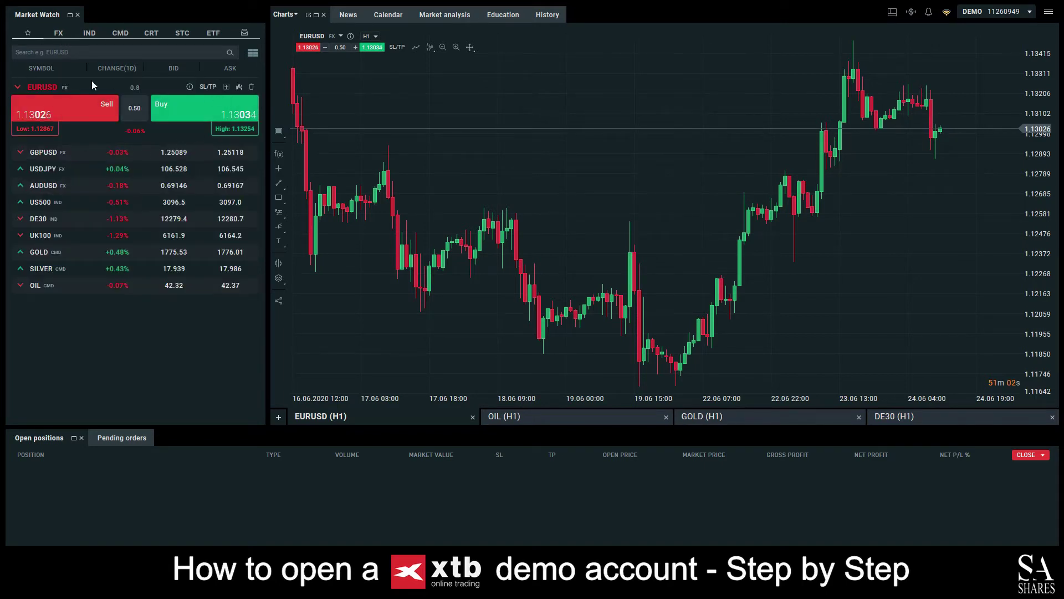
{"action": "left_click", "coordinate": [217, 112]}
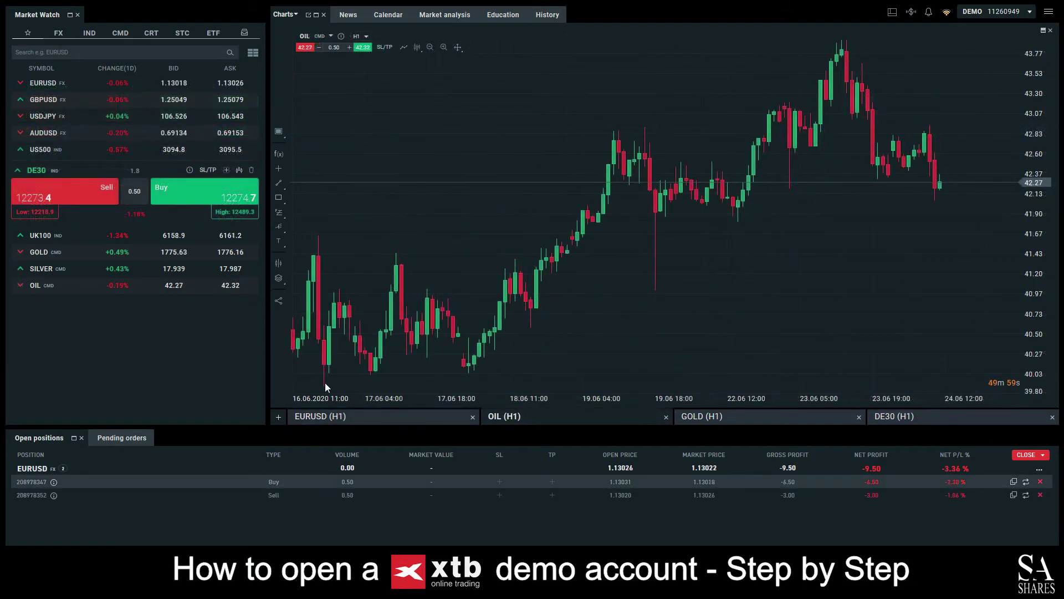
Step: Add a new AUDUSD chart tab and bring up the market News feed
{"action": "left_click", "coordinate": [278, 420]}
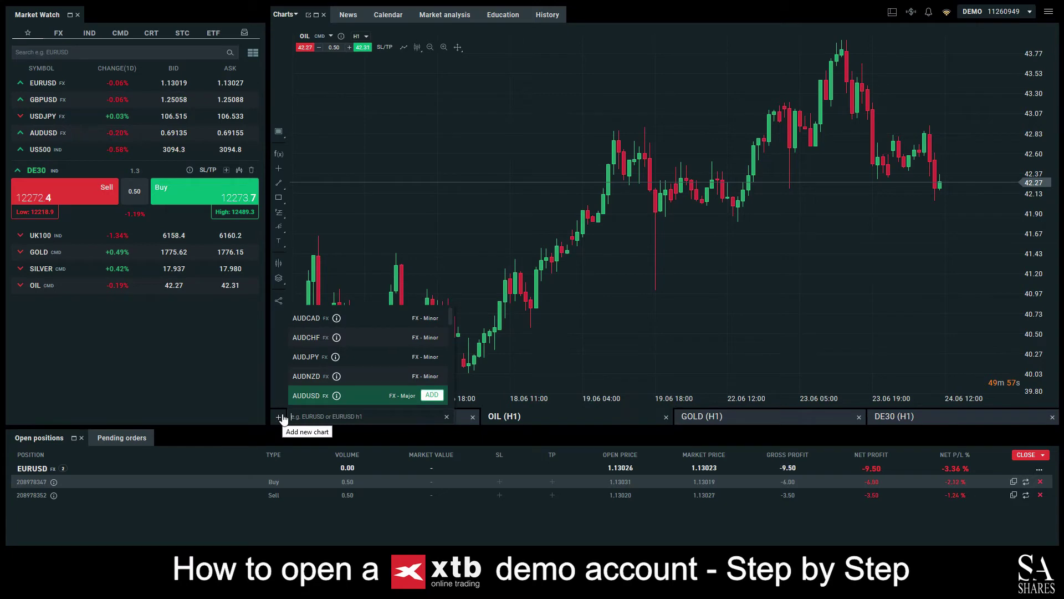
{"action": "left_click", "coordinate": [432, 393]}
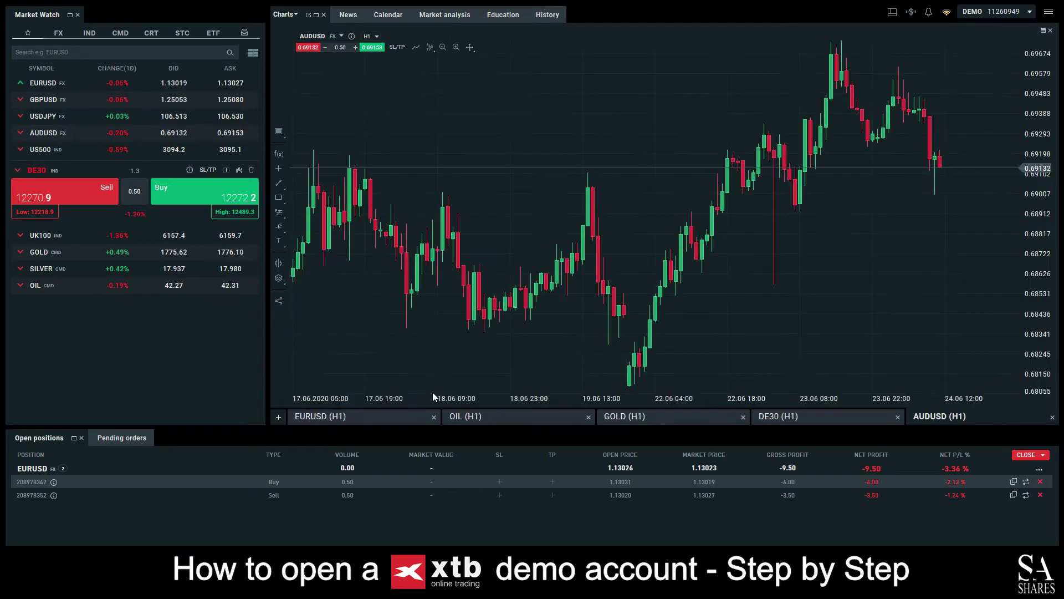
{"action": "scroll", "coordinate": [836, 187], "scroll_direction": "up", "scroll_amount": 5}
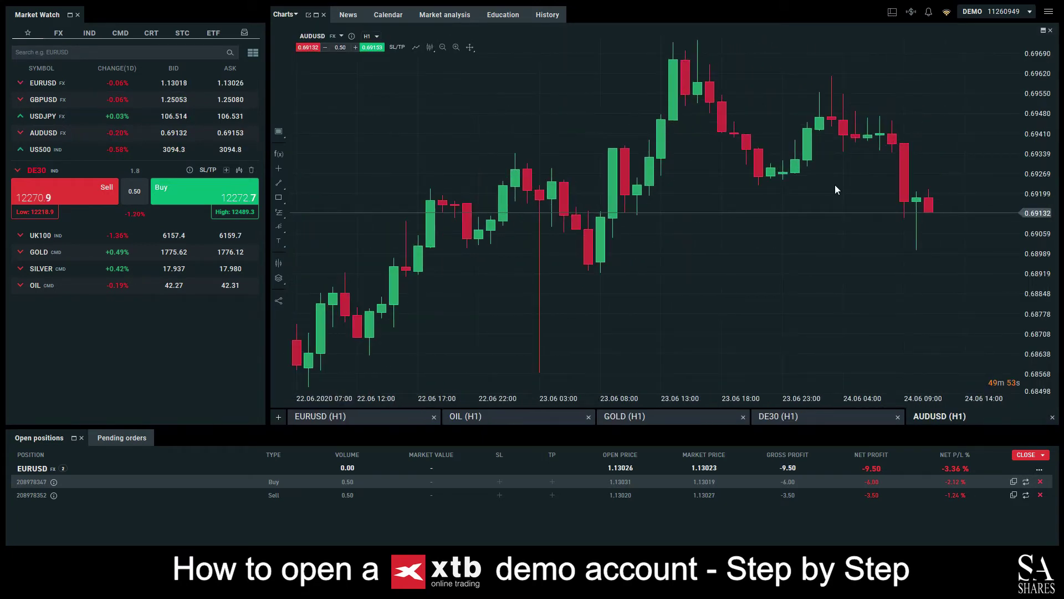
{"action": "scroll", "coordinate": [836, 189], "scroll_direction": "up", "scroll_amount": 1}
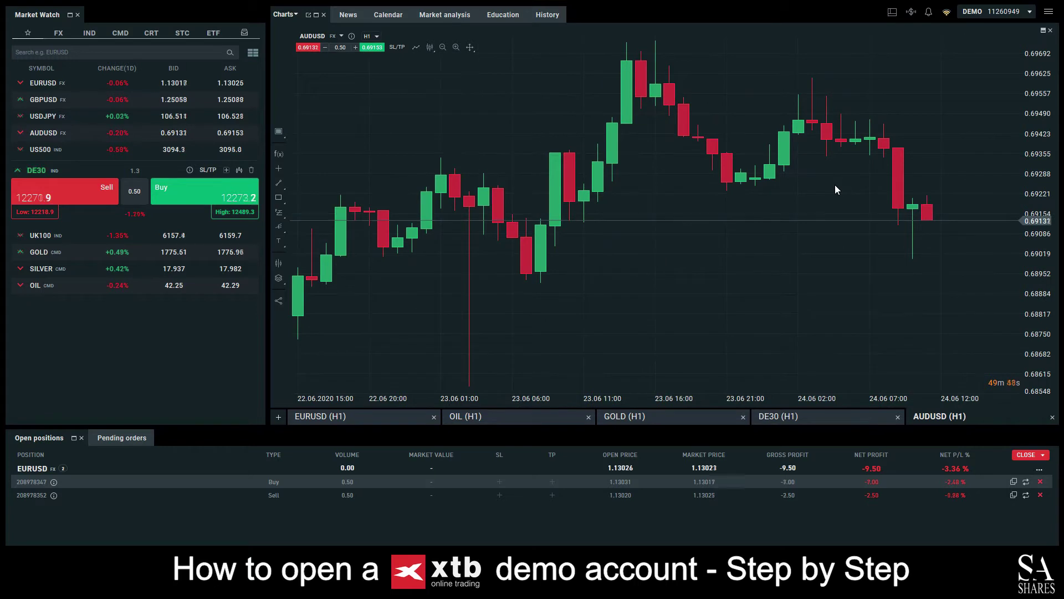
{"action": "left_click", "coordinate": [346, 21]}
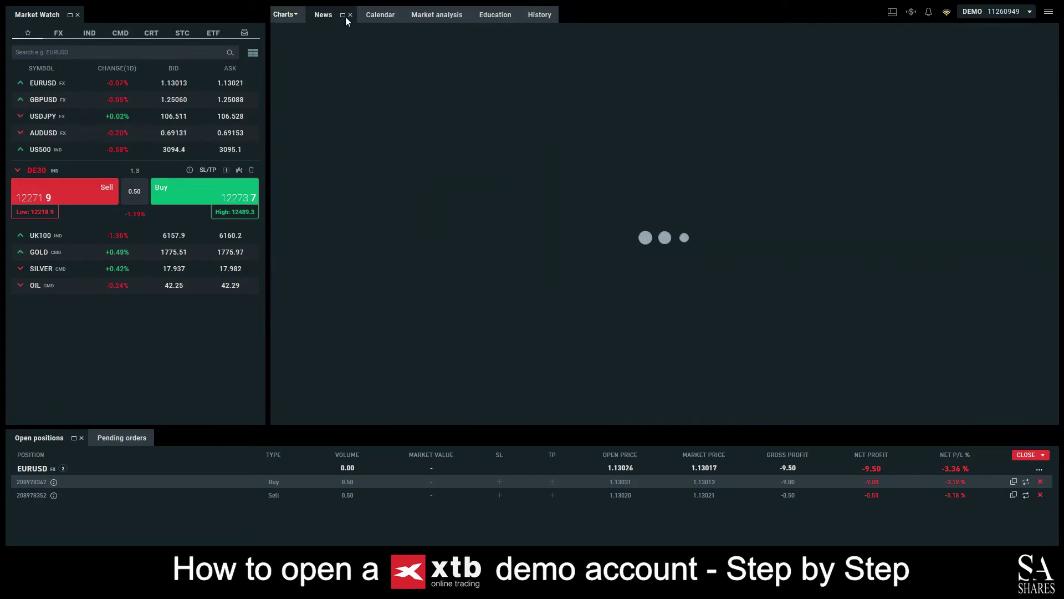
Step: Browse the economic Calendar and Market analysis sections, then switch to the XTB Education page
{"action": "left_click", "coordinate": [390, 20]}
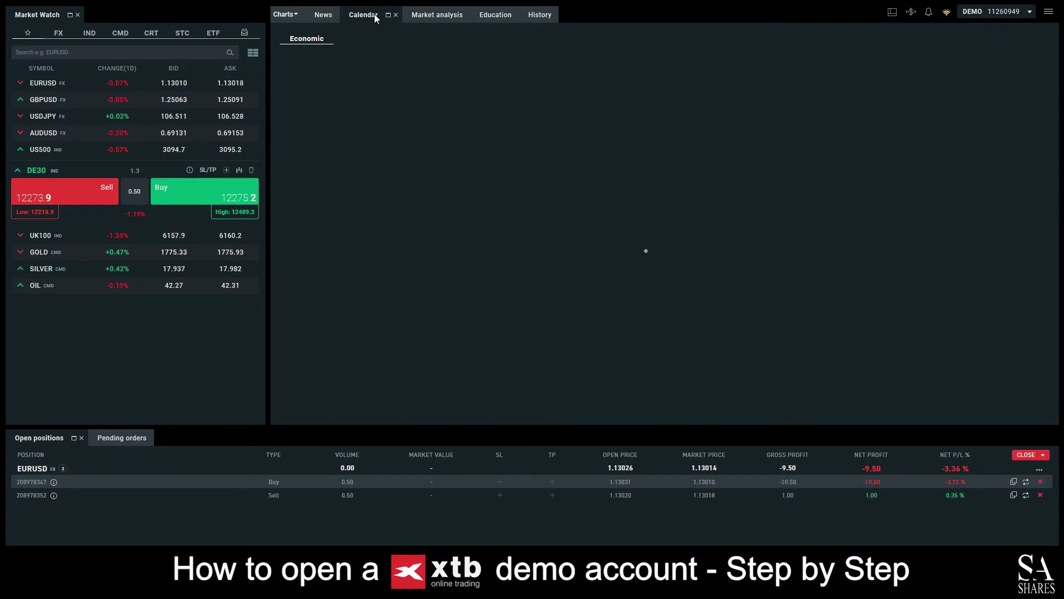
{"action": "left_click", "coordinate": [443, 17]}
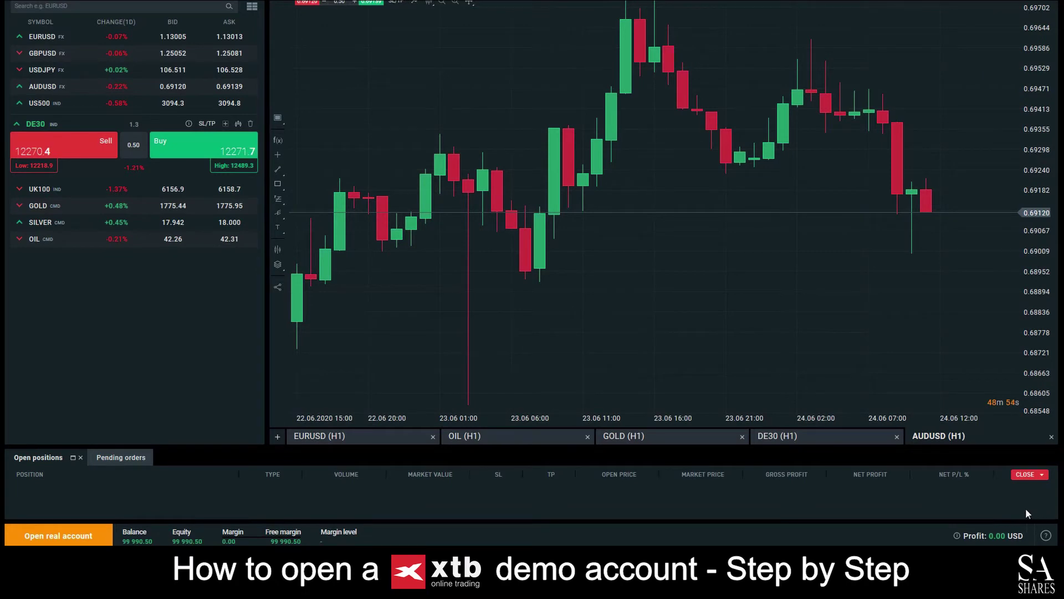
{"action": "mouse_move", "coordinate": [1046, 535]}
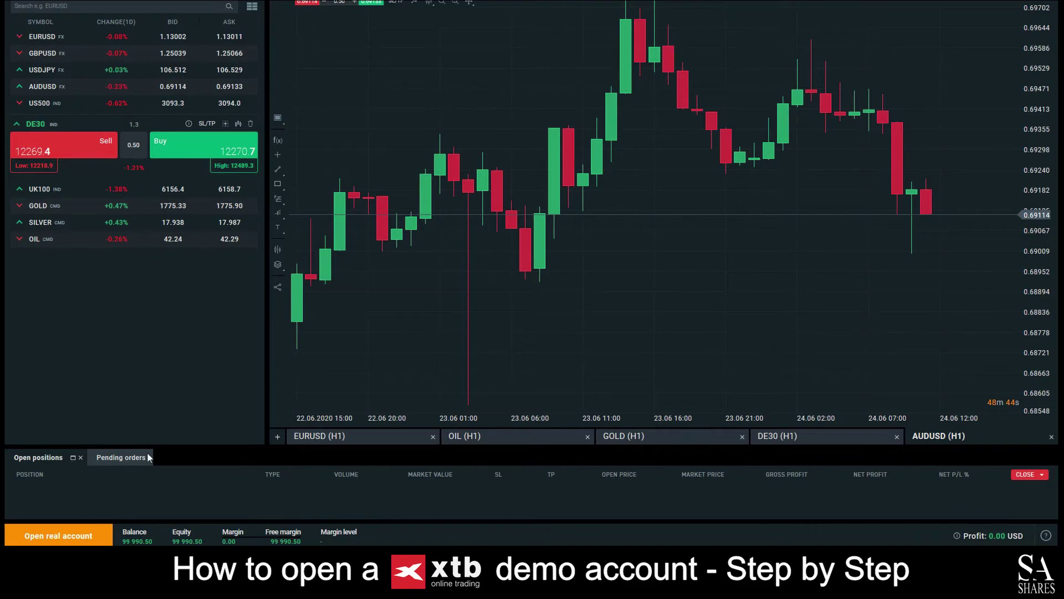
{"action": "left_click", "coordinate": [66, 1]}
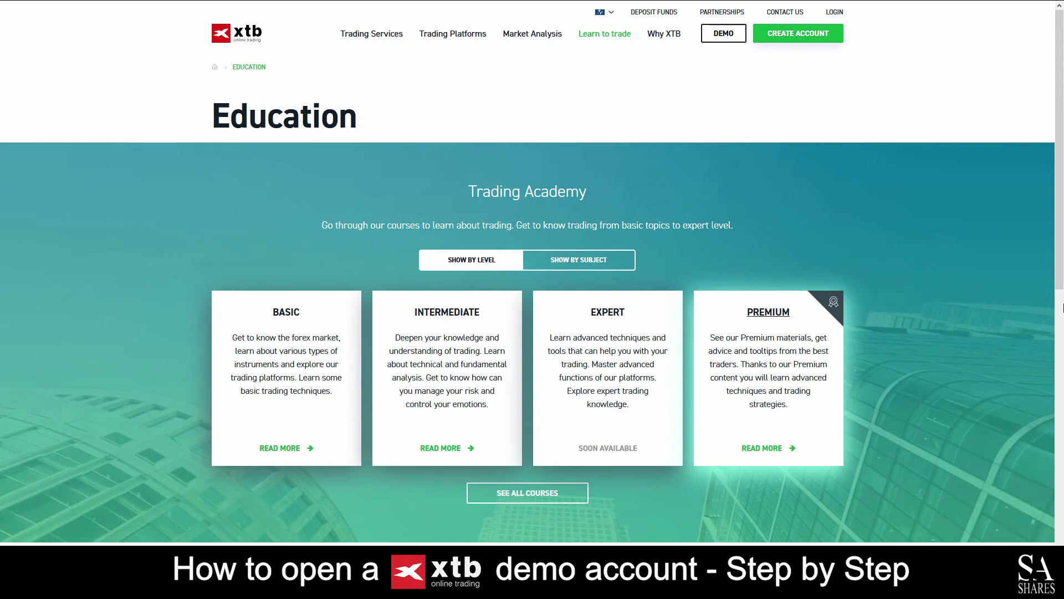
Step: Show the Trading Academy courses grouped by subject, such as the MT4 and xStation tutorials
{"action": "left_click", "coordinate": [586, 258]}
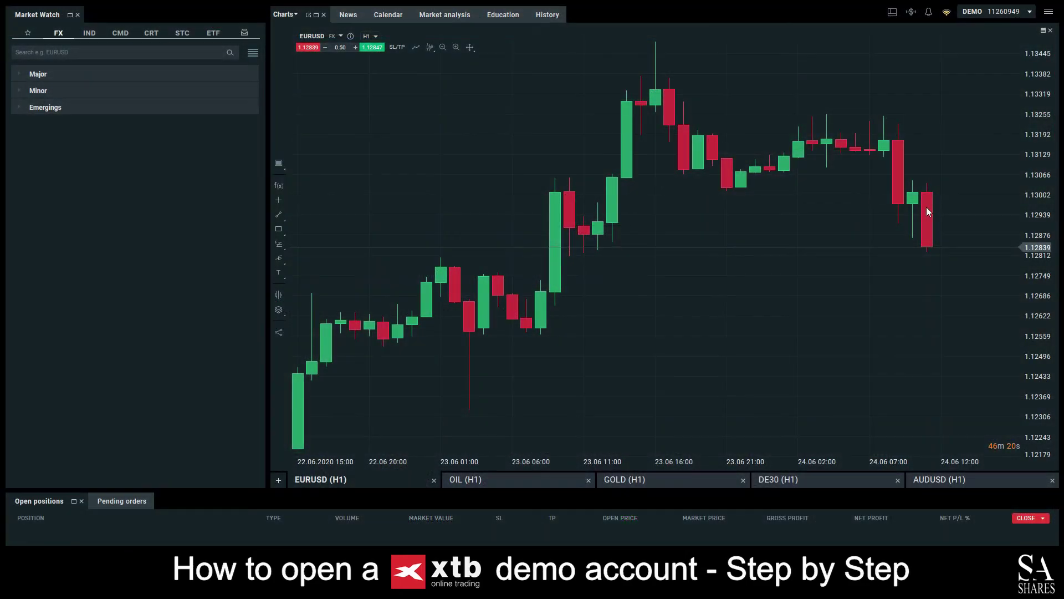
Step: Open new chart tabs for EURCHF and GBPCHF from the Major currency pairs
{"action": "left_click", "coordinate": [88, 73]}
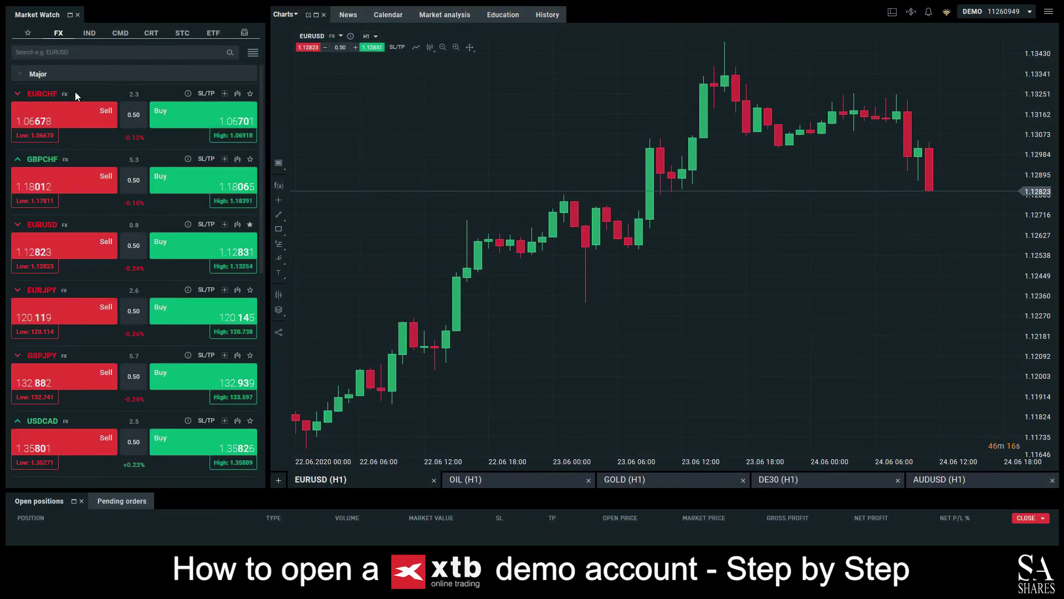
{"action": "right_click", "coordinate": [74, 92]}
{"action": "left_click", "coordinate": [102, 134]}
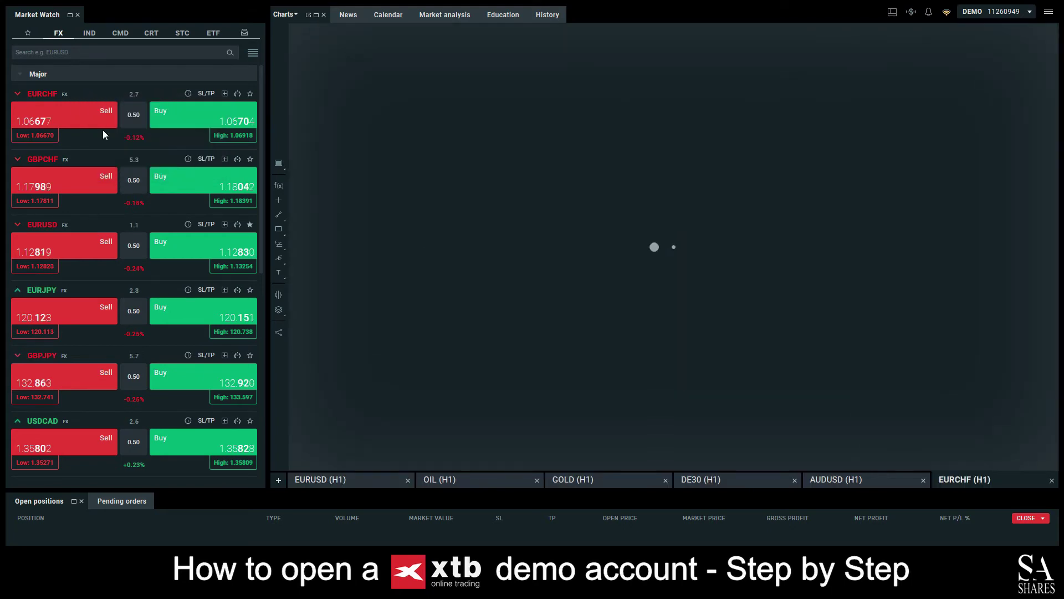
{"action": "scroll", "coordinate": [863, 311], "scroll_direction": "up", "scroll_amount": 6}
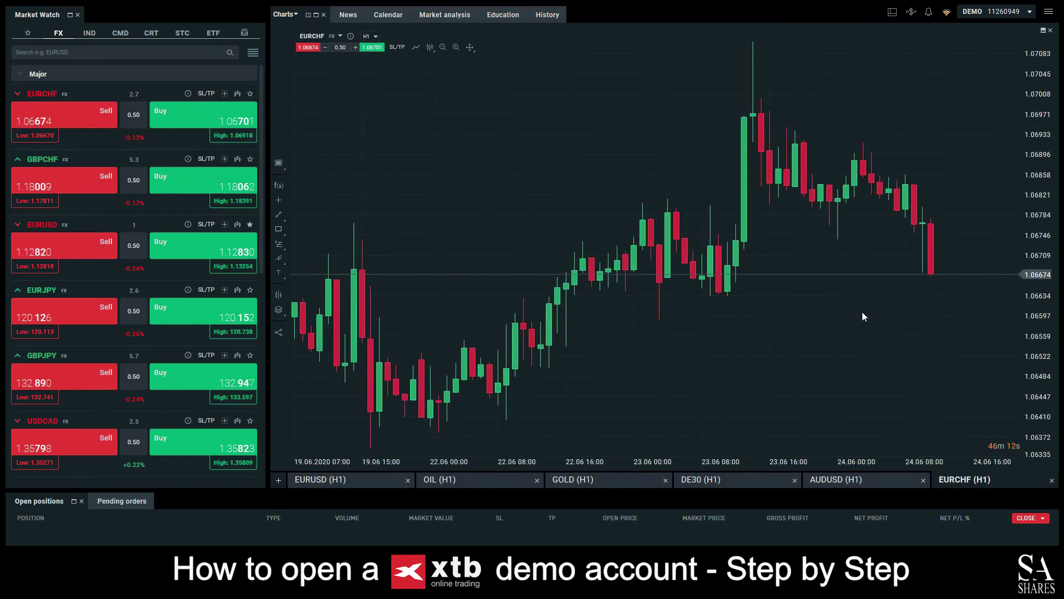
{"action": "scroll", "coordinate": [862, 316], "scroll_direction": "up", "scroll_amount": 1}
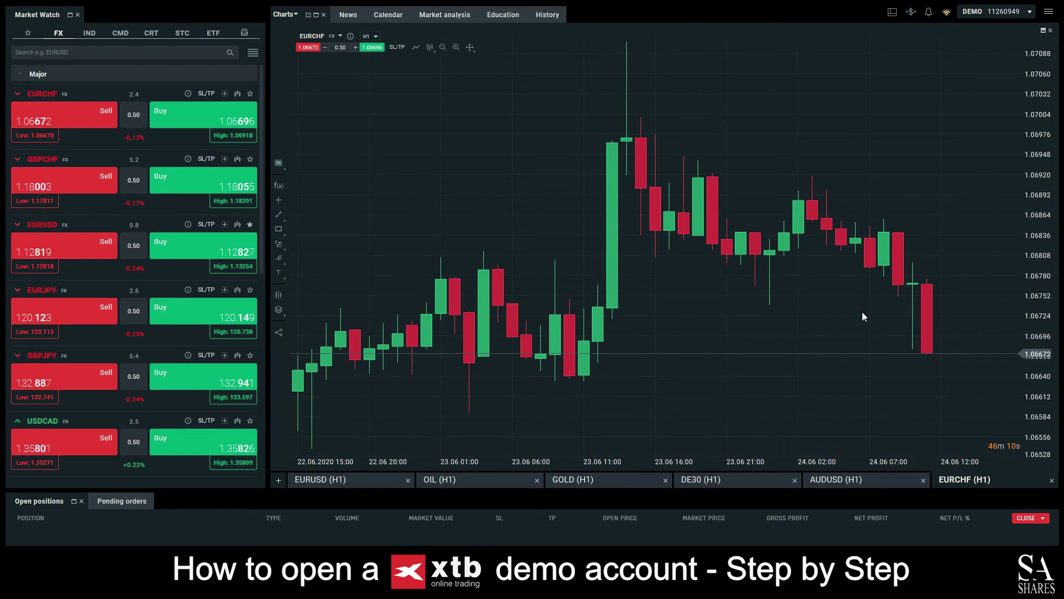
{"action": "right_click", "coordinate": [128, 164]}
{"action": "left_click", "coordinate": [153, 206]}
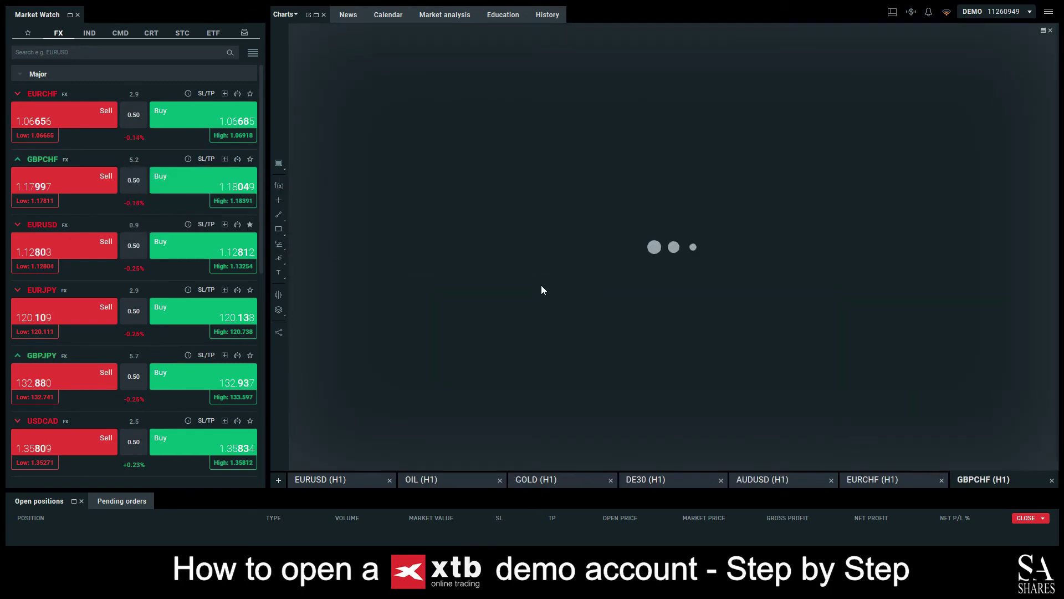
{"action": "scroll", "coordinate": [651, 314], "scroll_direction": "up", "scroll_amount": 2}
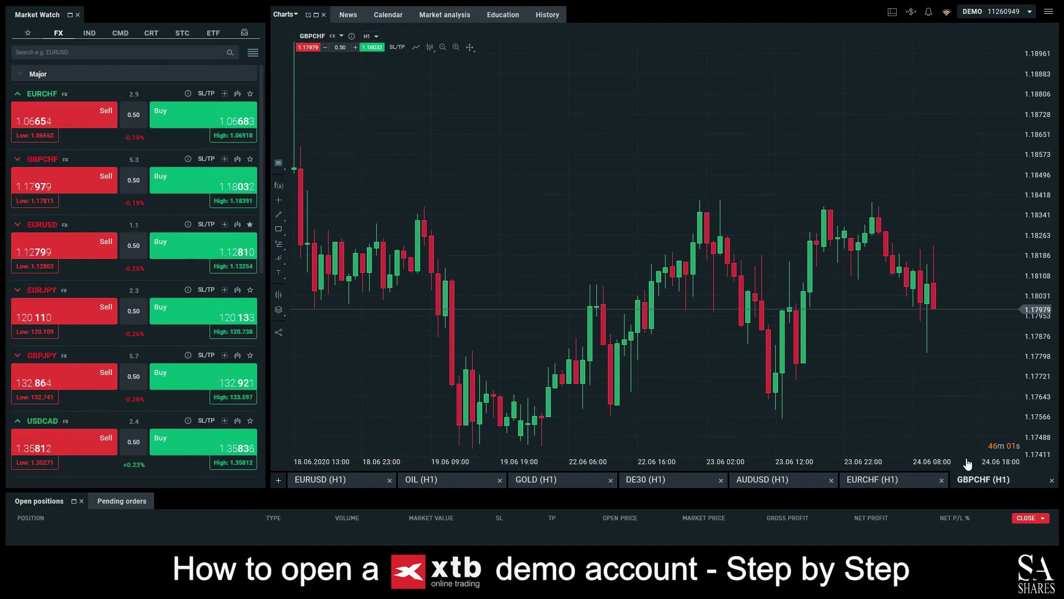
Step: Step through the AUDUSD, GOLD, EURUSD and EURCHF chart tabs, ending on GBPCHF
{"action": "left_click", "coordinate": [790, 478]}
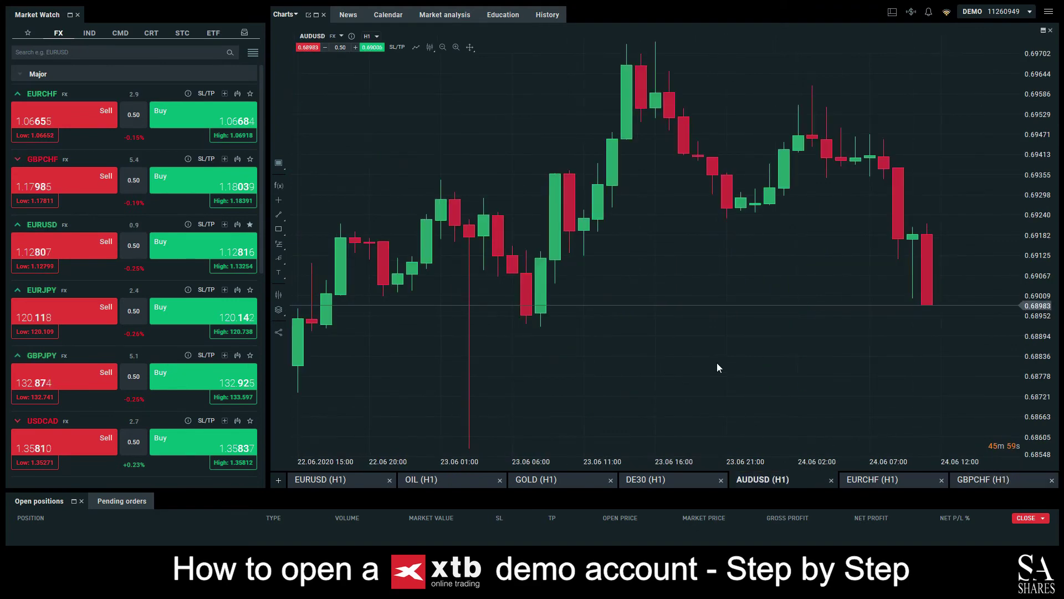
{"action": "scroll", "coordinate": [718, 365], "scroll_direction": "down", "scroll_amount": 5}
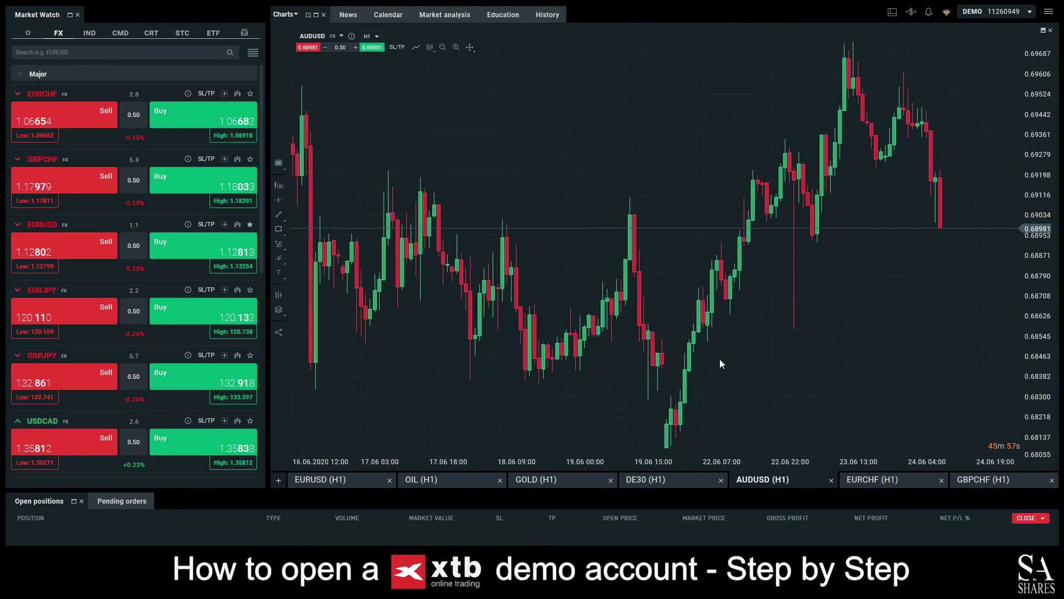
{"action": "scroll", "coordinate": [590, 365], "scroll_direction": "down", "scroll_amount": 1}
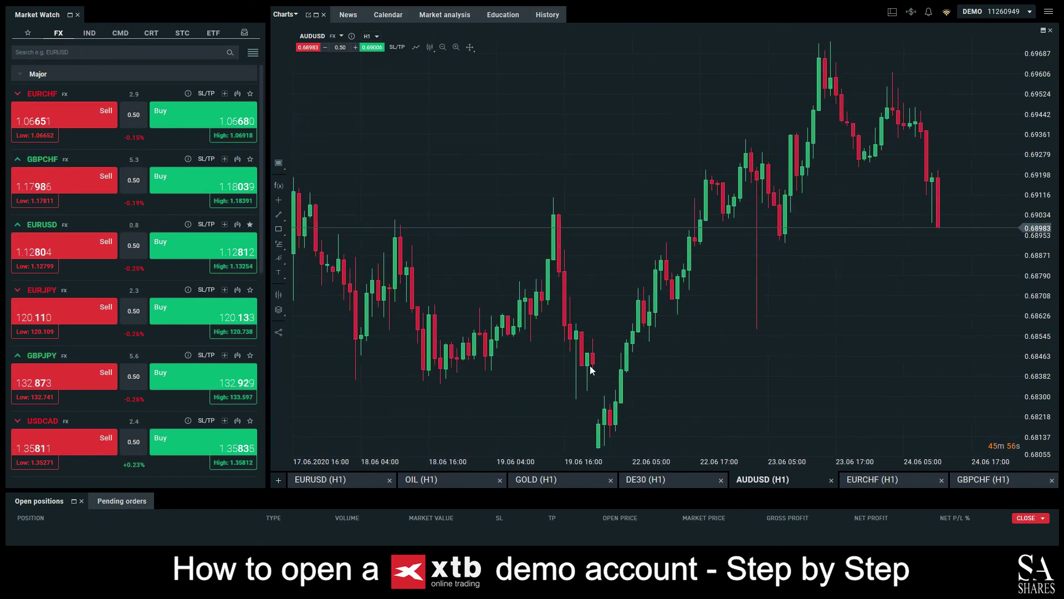
{"action": "left_click", "coordinate": [559, 481]}
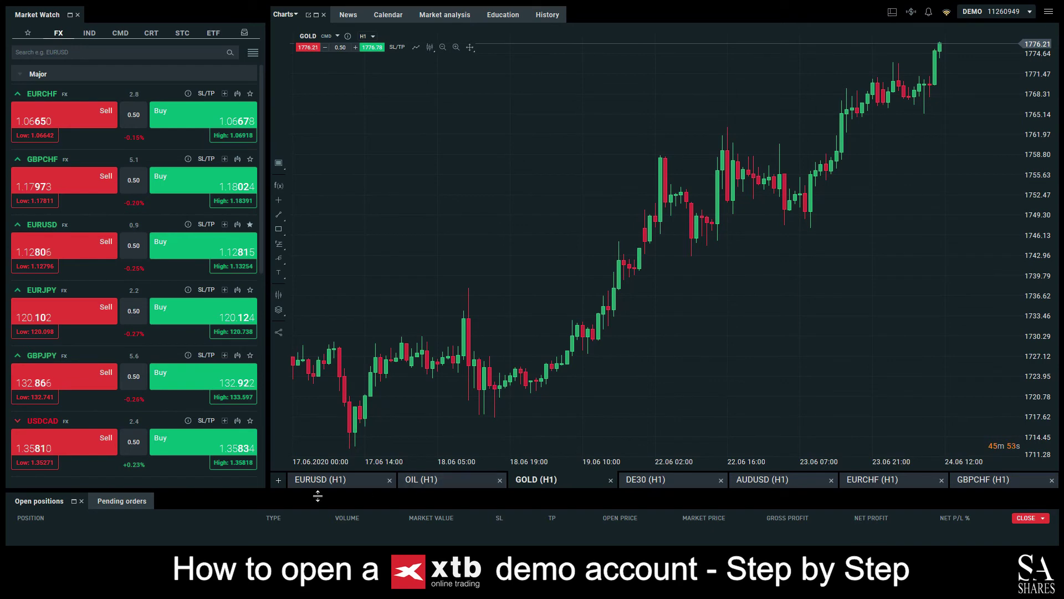
{"action": "left_click", "coordinate": [329, 481]}
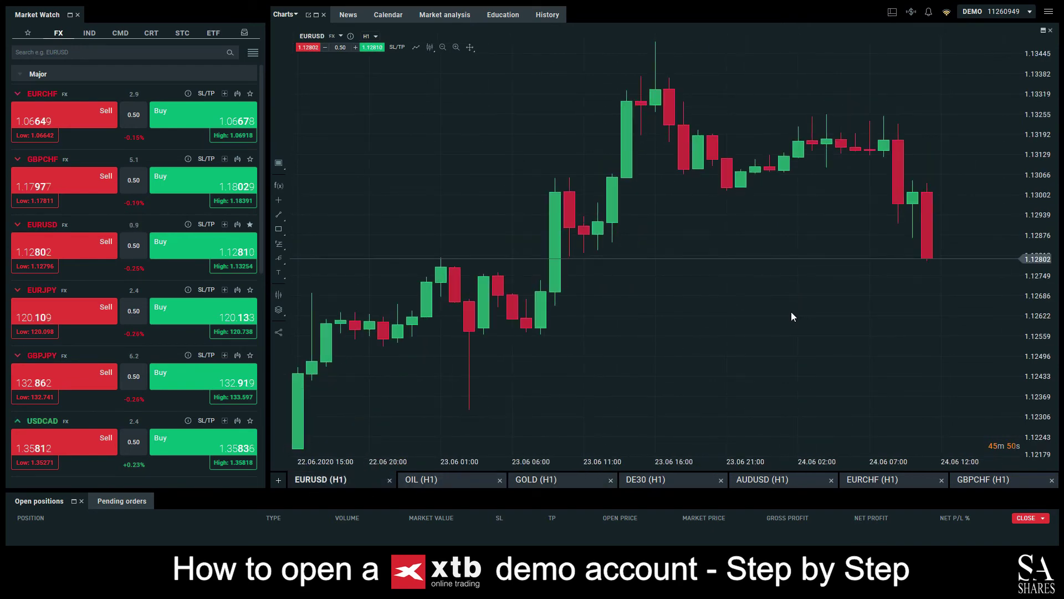
{"action": "left_click", "coordinate": [889, 481]}
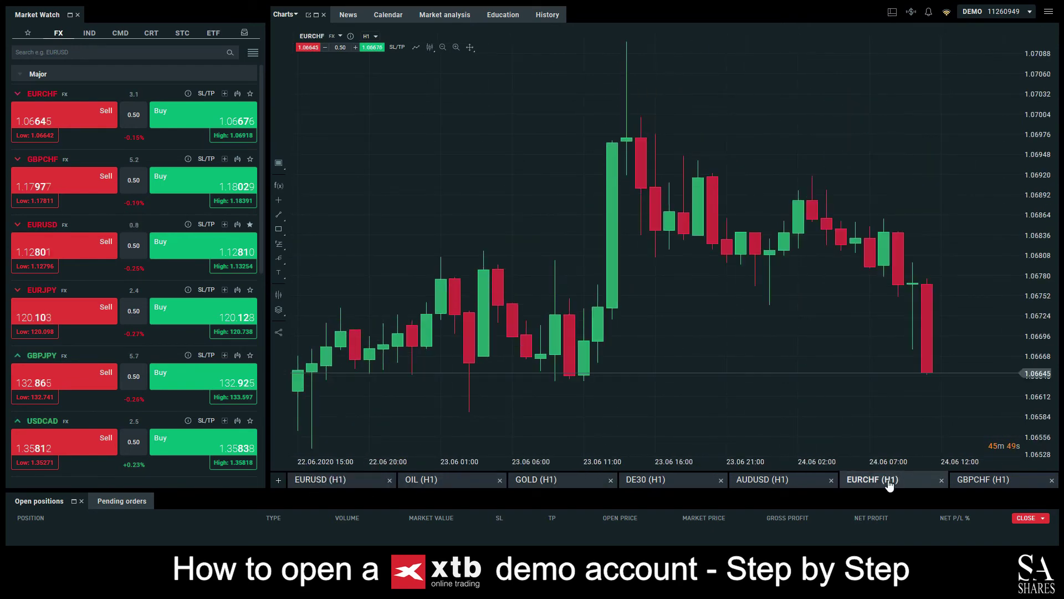
{"action": "left_click", "coordinate": [976, 481]}
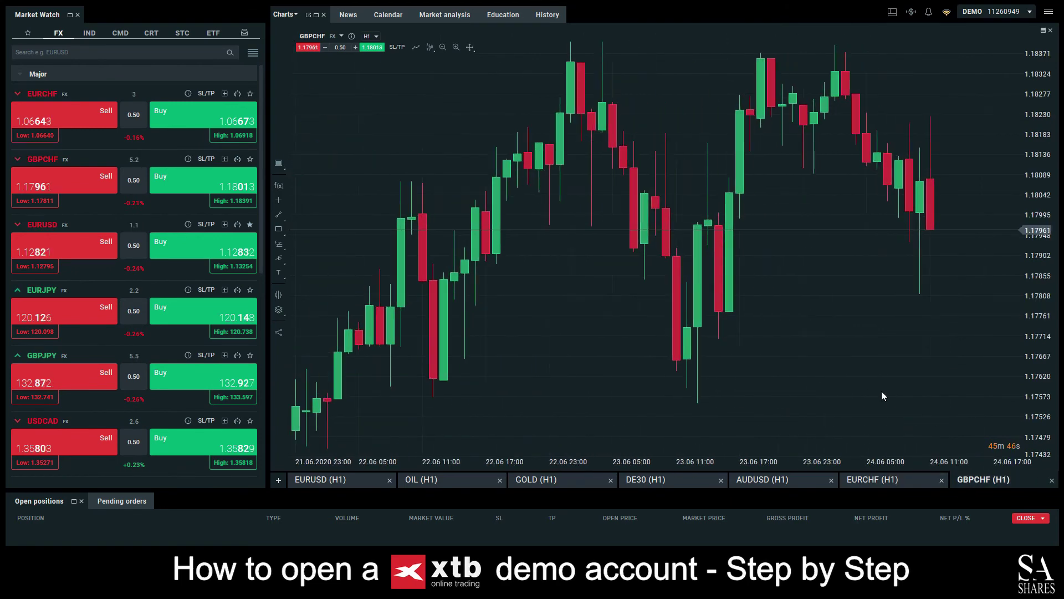
{"action": "left_click", "coordinate": [1048, 12]}
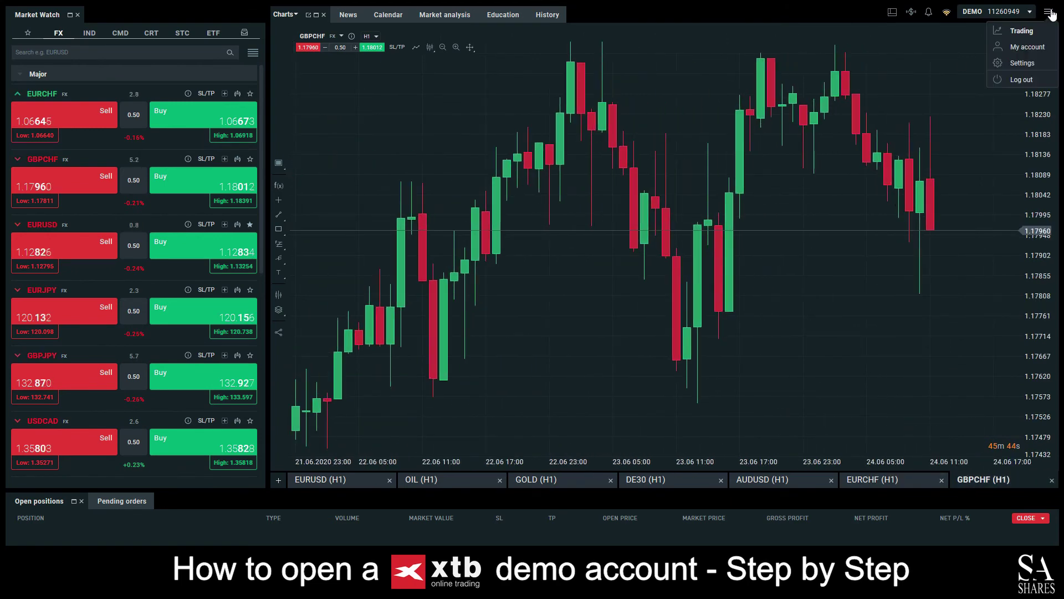
Step: Open a new GBPUSD chart tab from Market Watch
{"action": "left_click", "coordinate": [929, 295]}
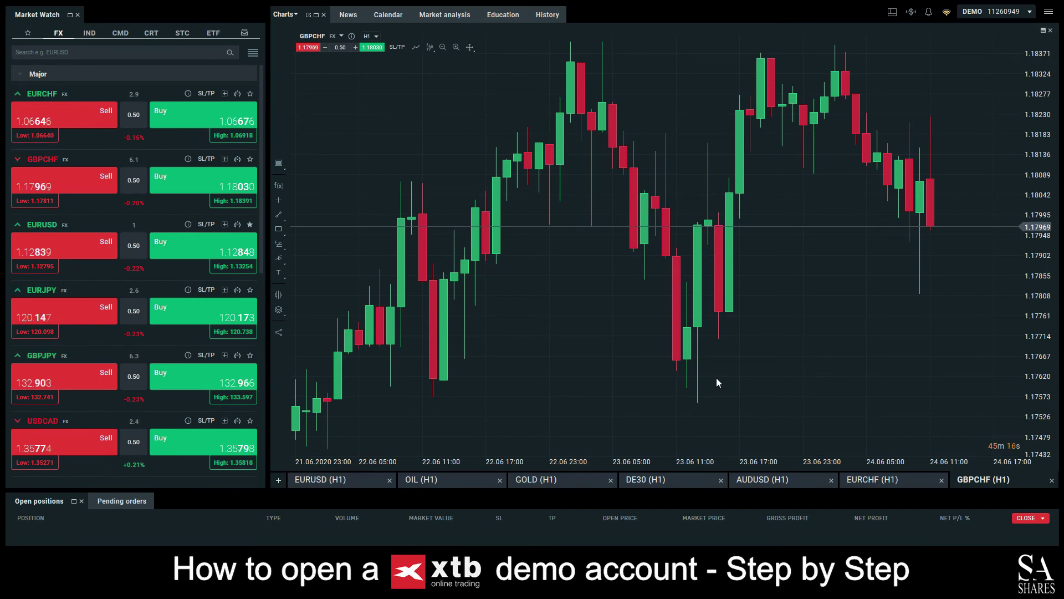
{"action": "scroll", "coordinate": [699, 377], "scroll_direction": "down", "scroll_amount": 4}
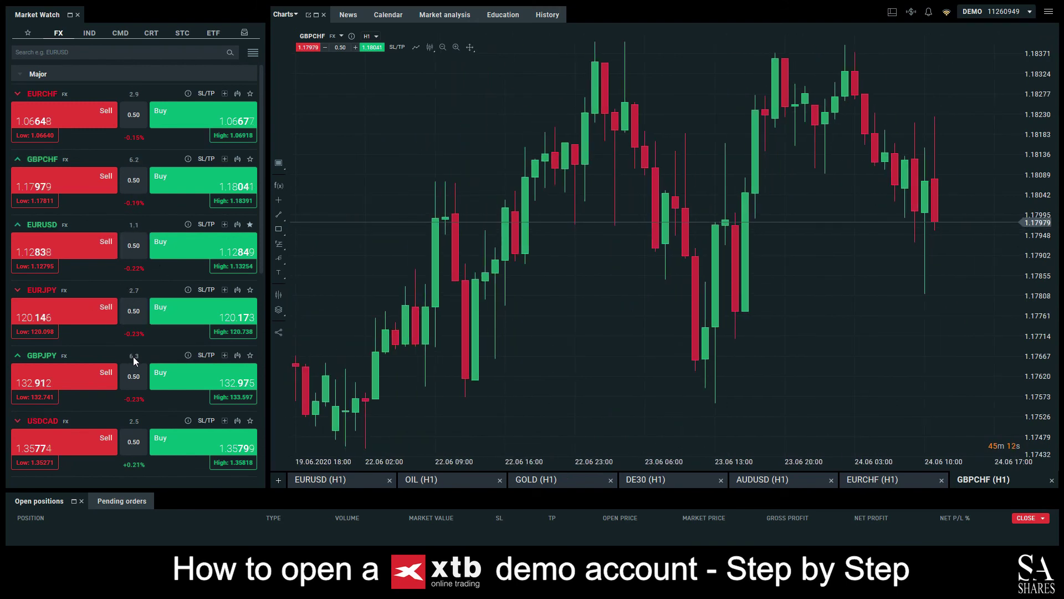
{"action": "scroll", "coordinate": [151, 243], "scroll_direction": "down", "scroll_amount": 2}
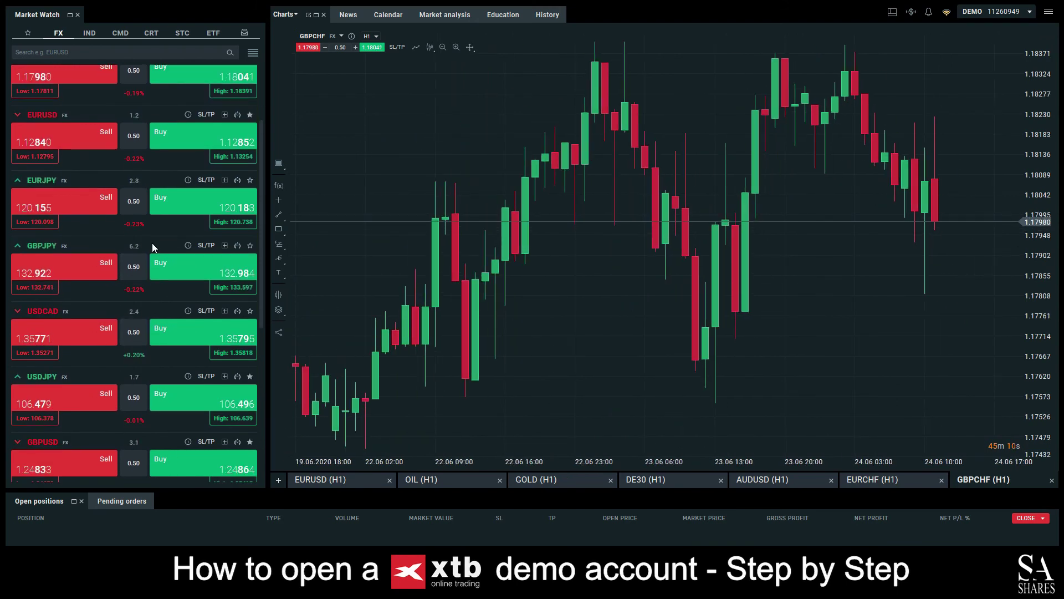
{"action": "scroll", "coordinate": [152, 242], "scroll_direction": "down", "scroll_amount": 2}
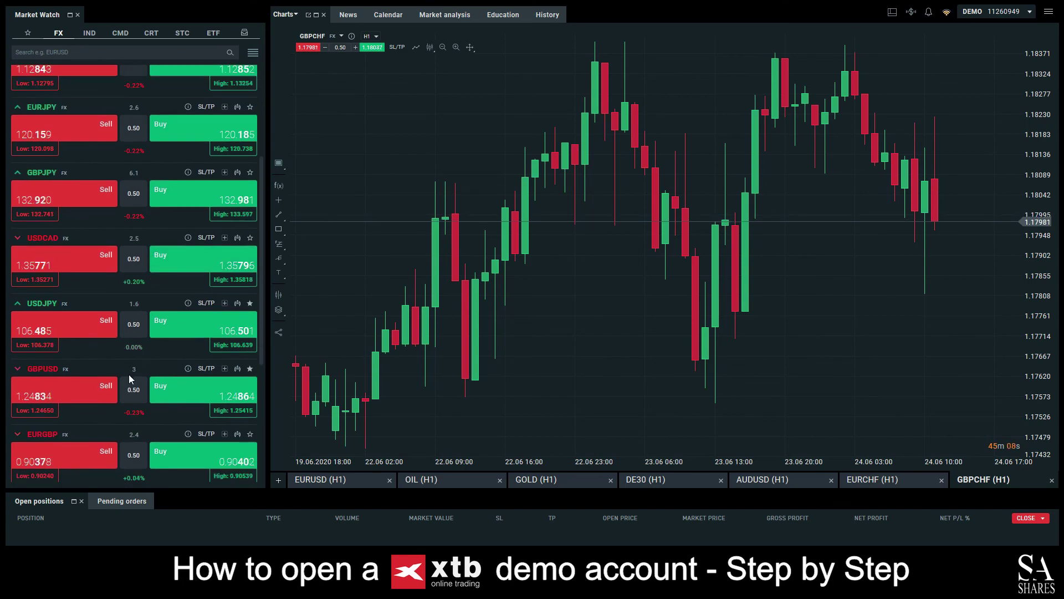
{"action": "right_click", "coordinate": [129, 374]}
{"action": "left_click", "coordinate": [147, 422]}
{"action": "scroll", "coordinate": [822, 317], "scroll_direction": "up", "scroll_amount": 3}
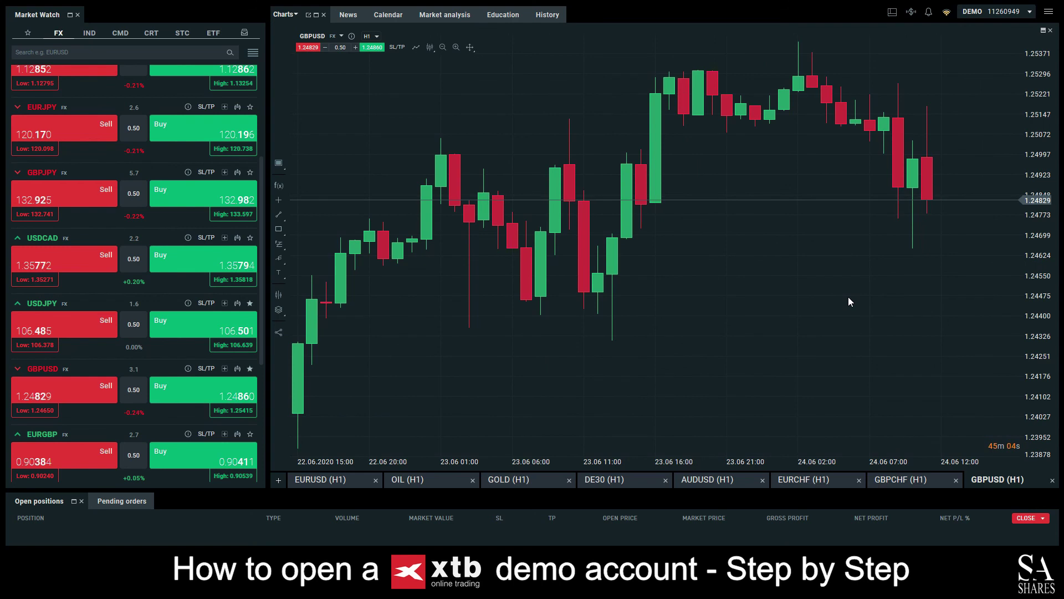
Step: Switch the GBPUSD chart type to Line, then to OHLC bars
{"action": "left_click", "coordinate": [430, 47]}
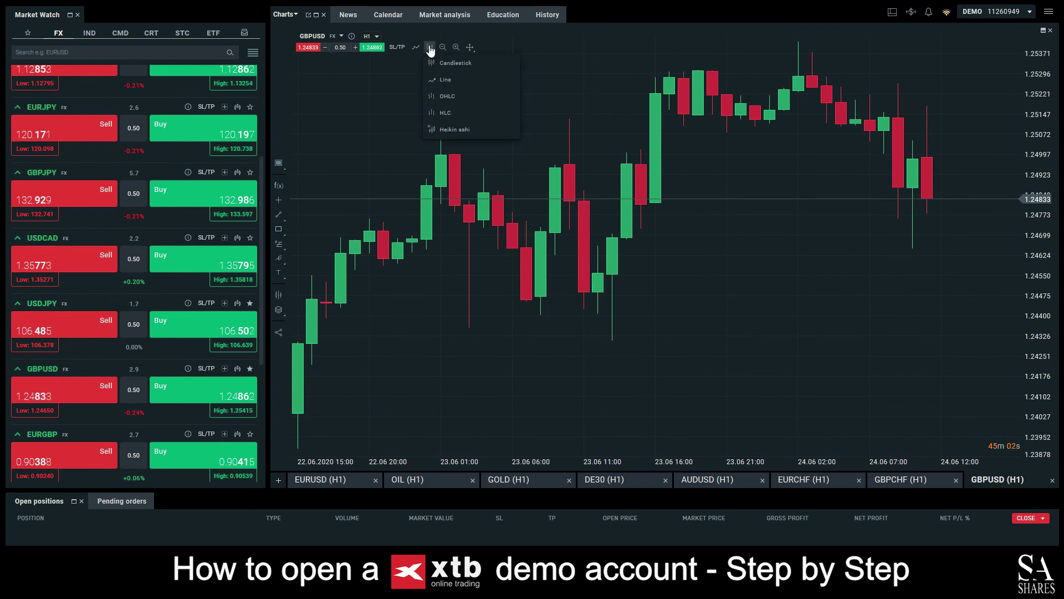
{"action": "left_click", "coordinate": [456, 84]}
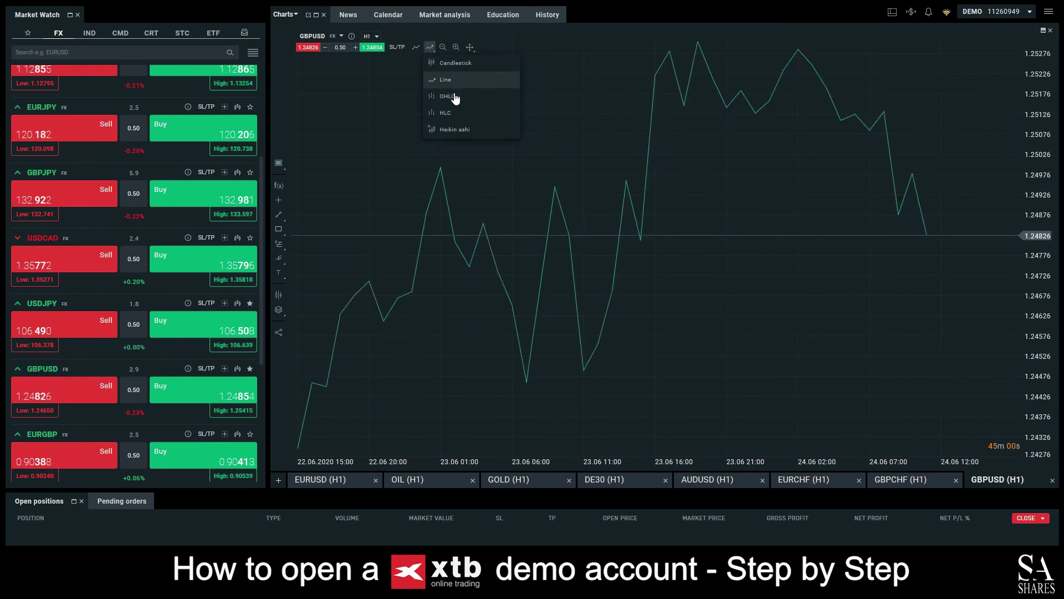
{"action": "left_click", "coordinate": [447, 96]}
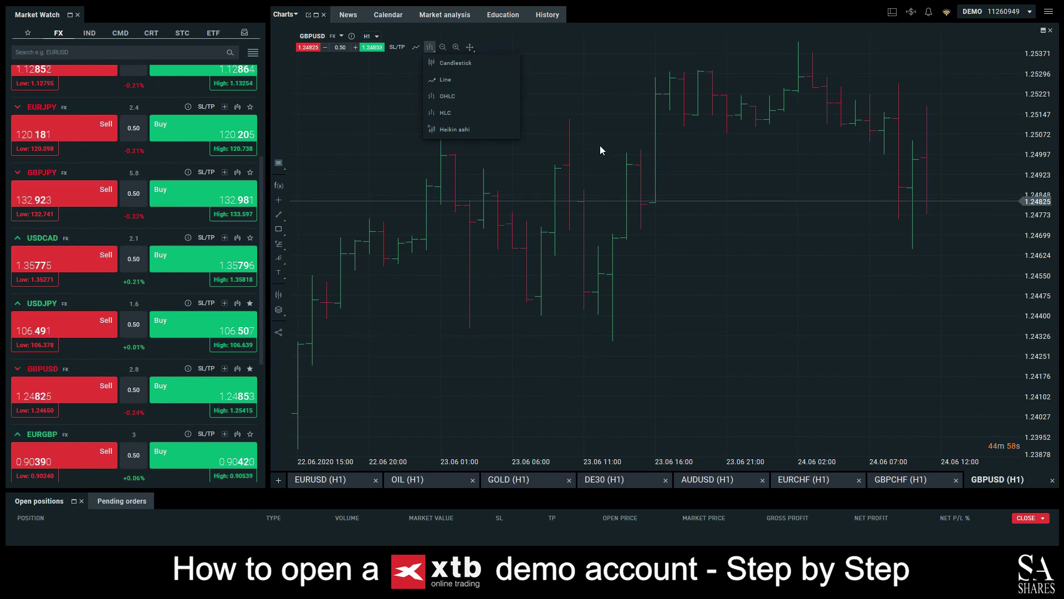